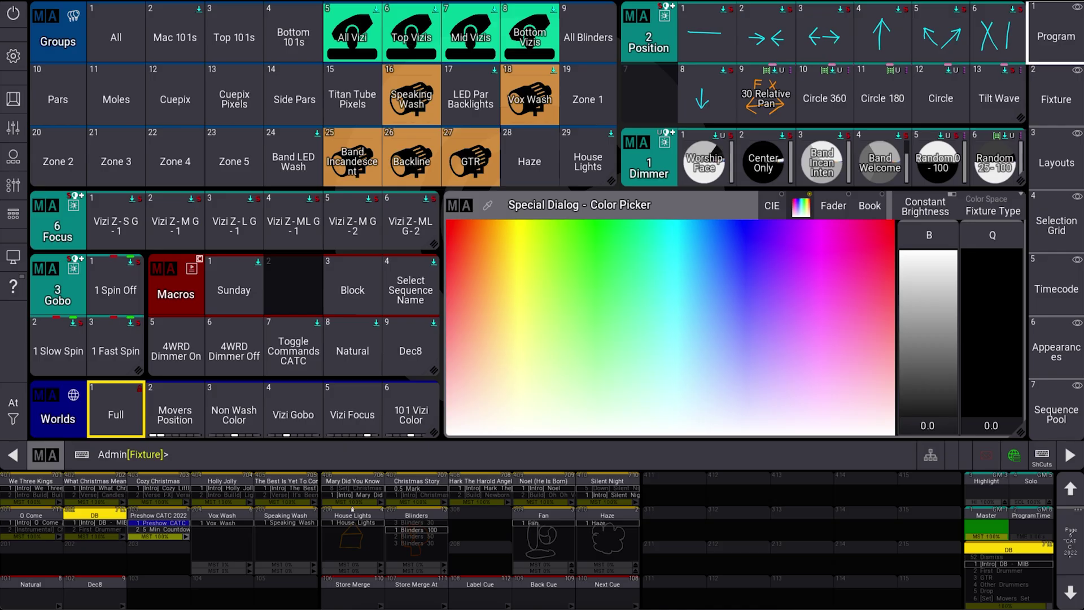
Select the Top Vizis and All Vizi groups
click(410, 35)
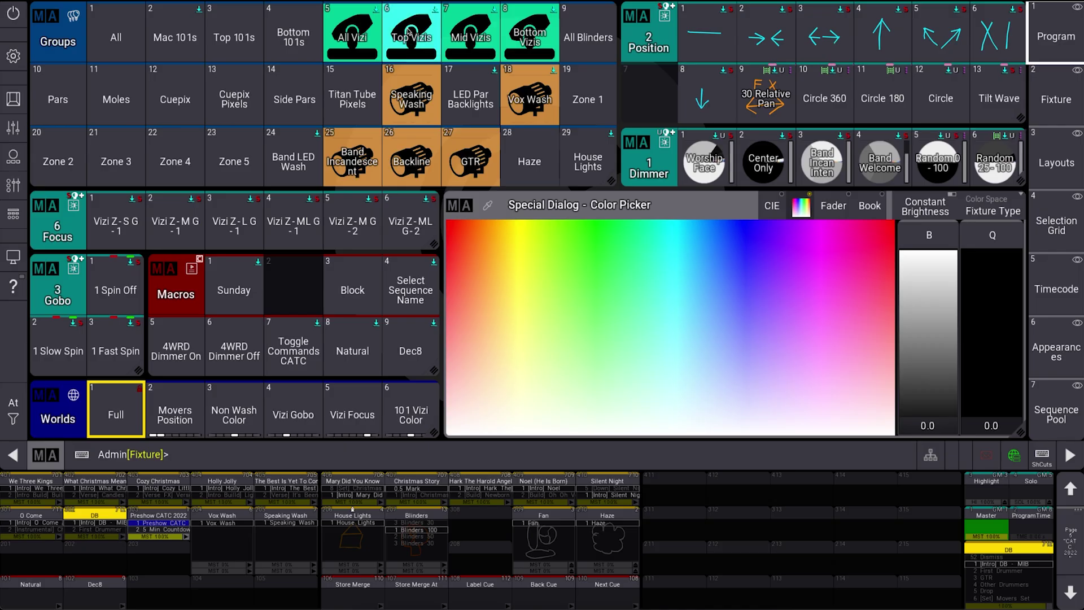
click(357, 56)
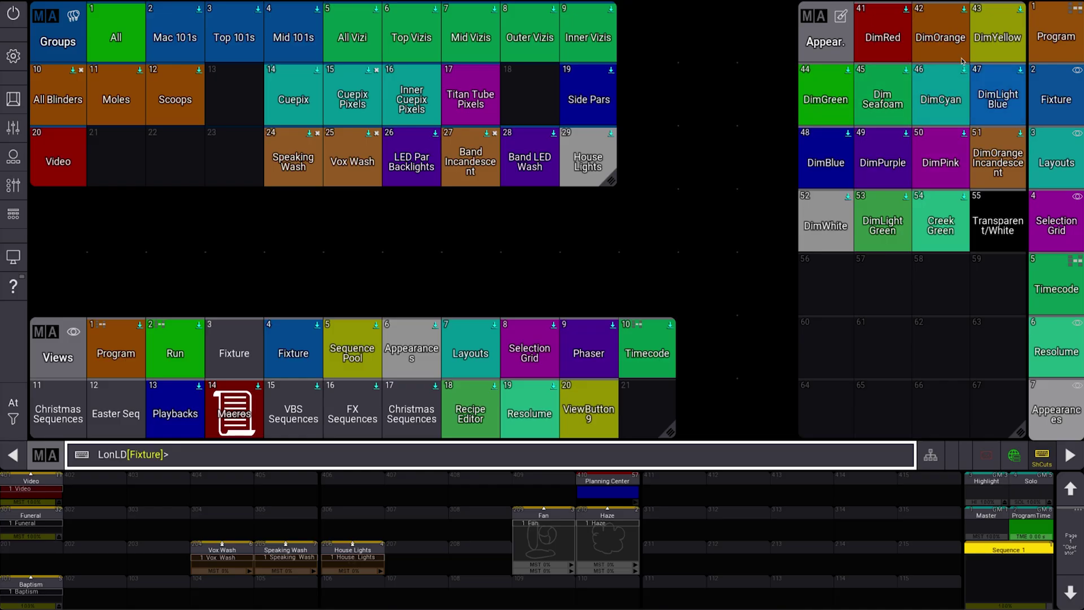
Open appearance 41 'DimRed' for editing with an Edit command
key(e)
click(897, 44)
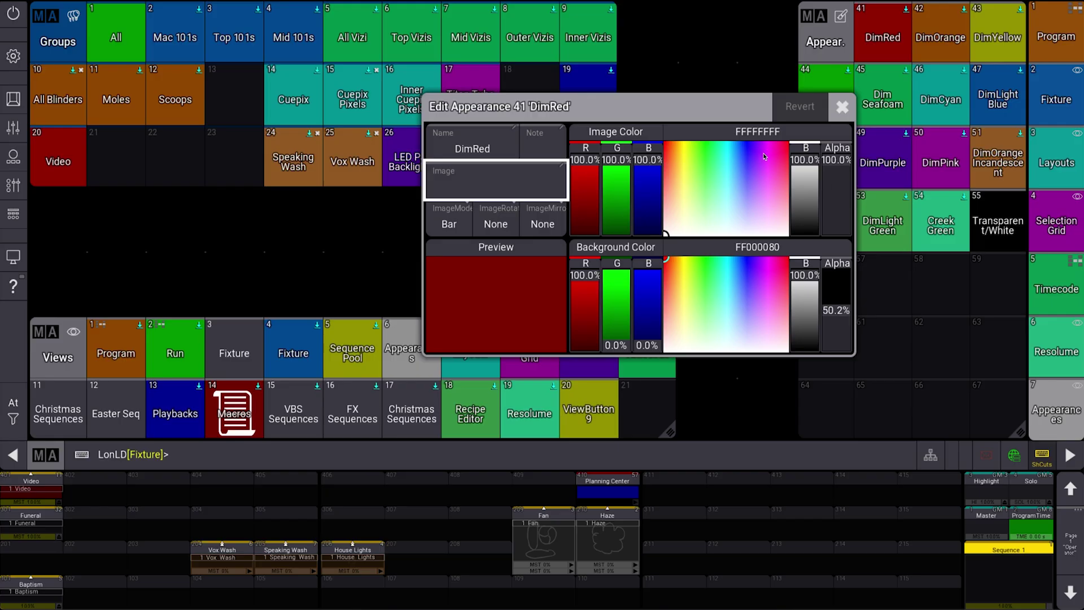
Close the DimRed editor and open empty appearance slot 61 for editing
click(841, 108)
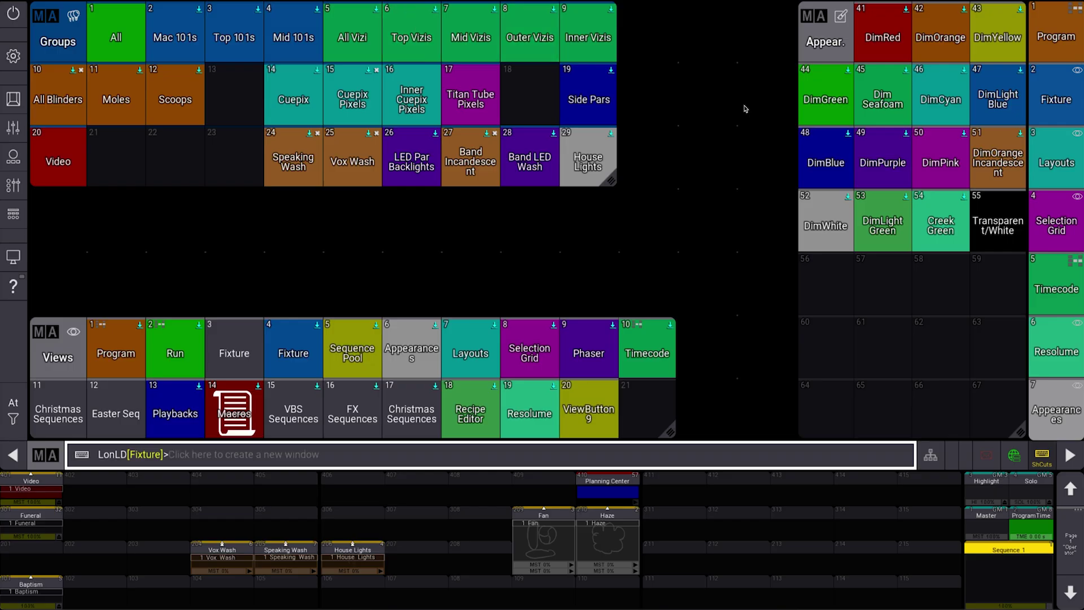
click(883, 342)
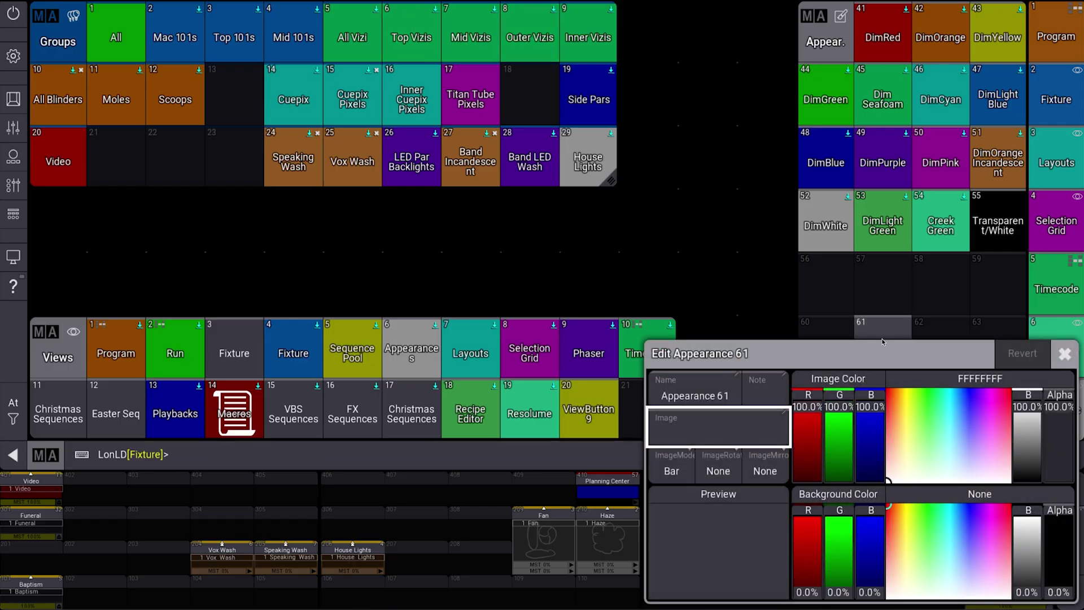
Name appearance 61 'BrightRed' and make its image color pure red (G and B 0%)
click(390, 203)
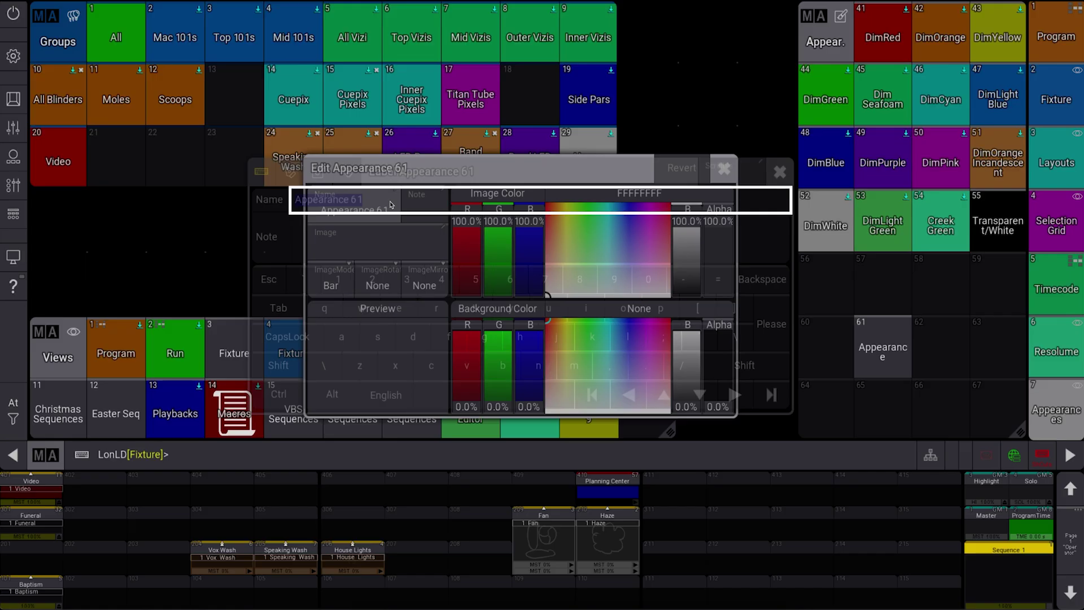
text(BrightRed)
key(Return)
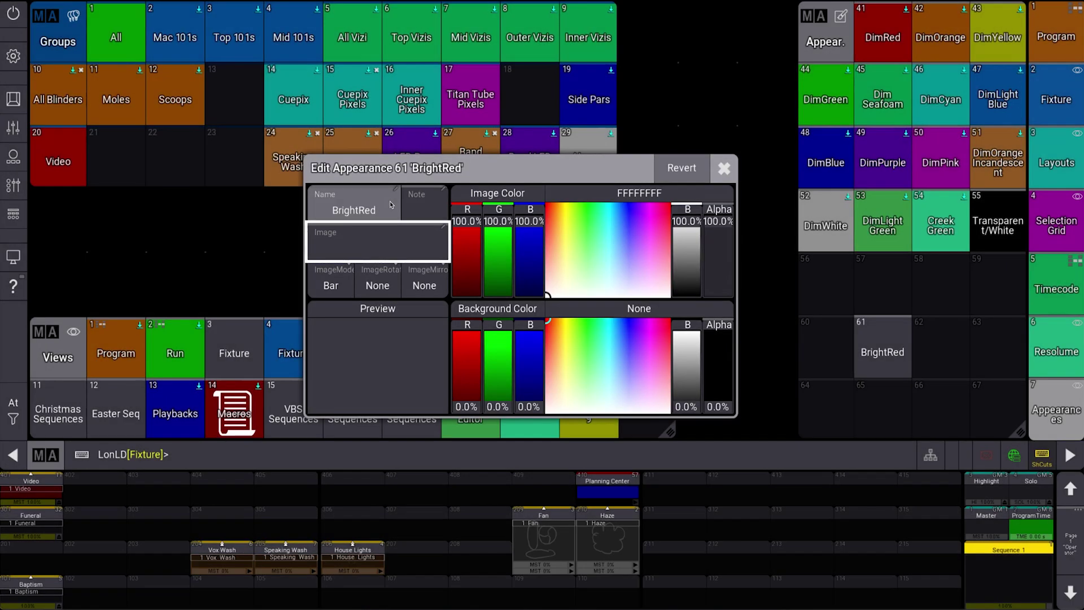
drag(505, 229, 541, 317)
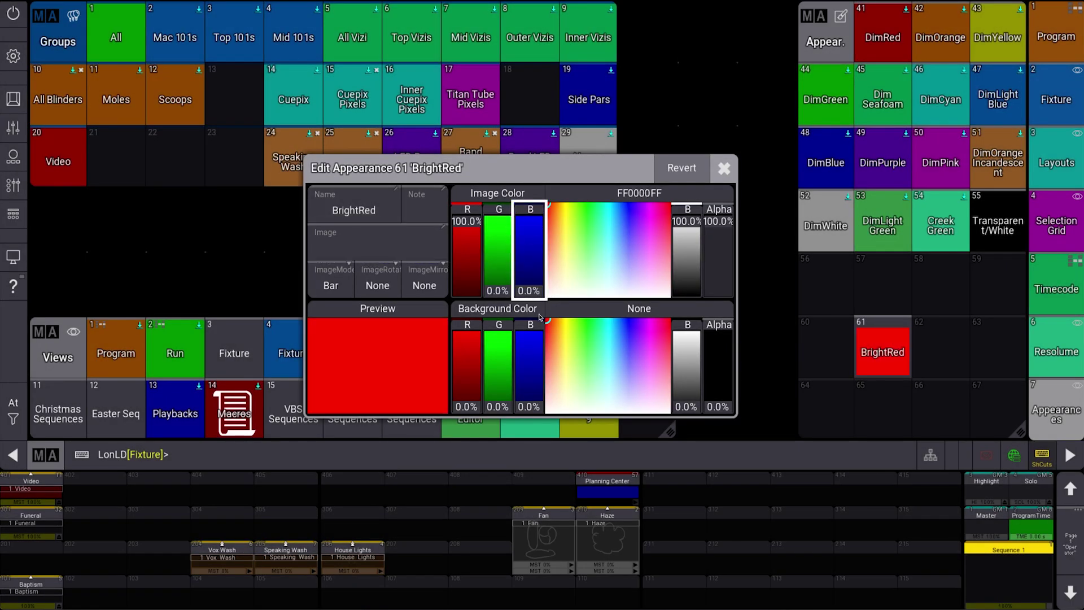
click(718, 169)
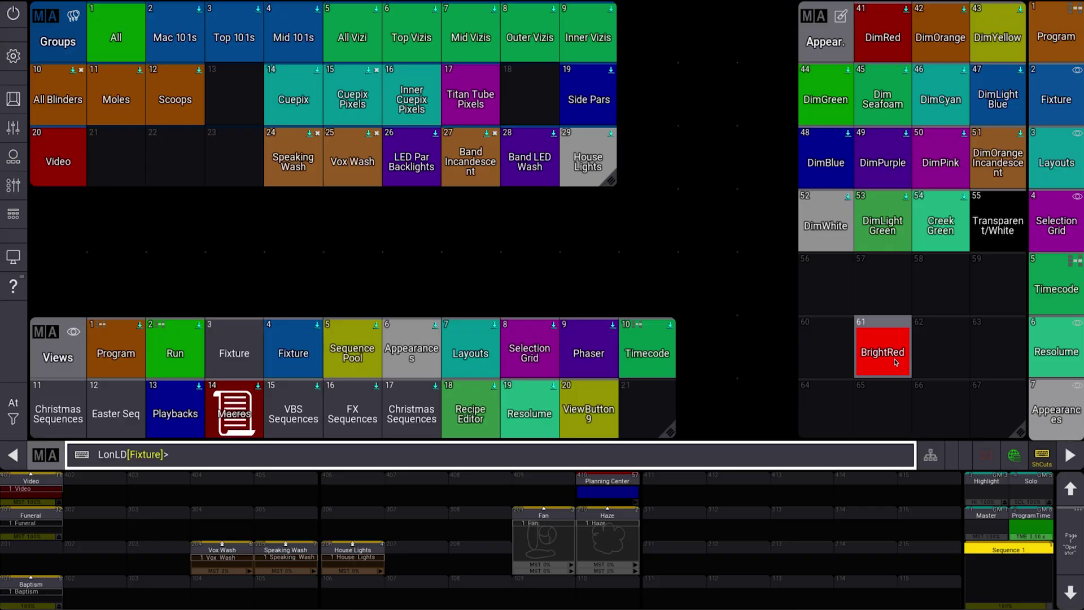
Give BrightRed a green background at 47.2% alpha, then delete it from slot 61
drag(903, 339, 765, 327)
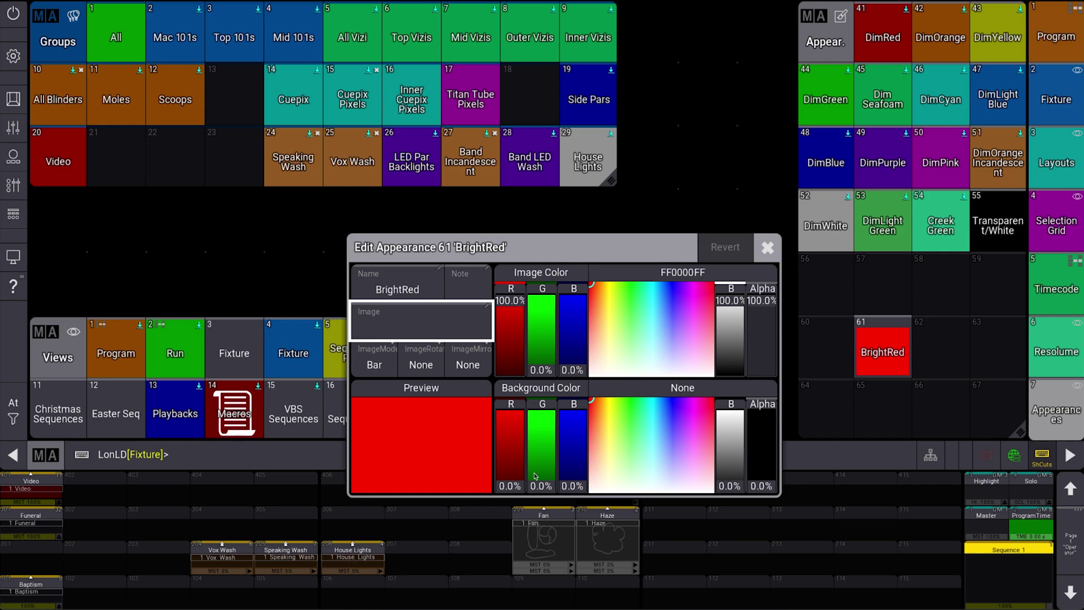
click(535, 476)
drag(752, 481, 759, 452)
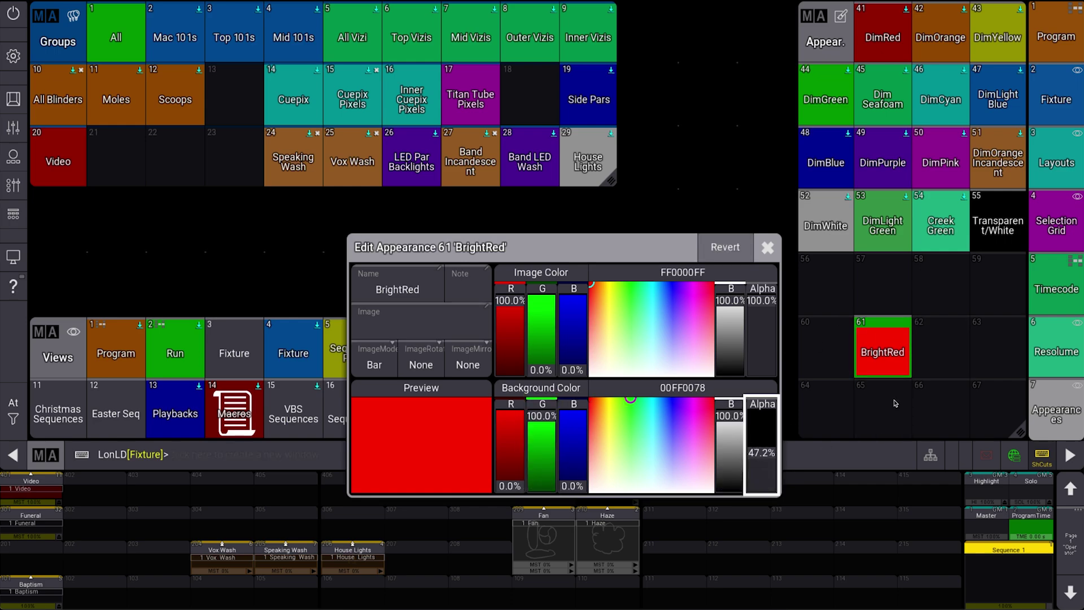
click(767, 247)
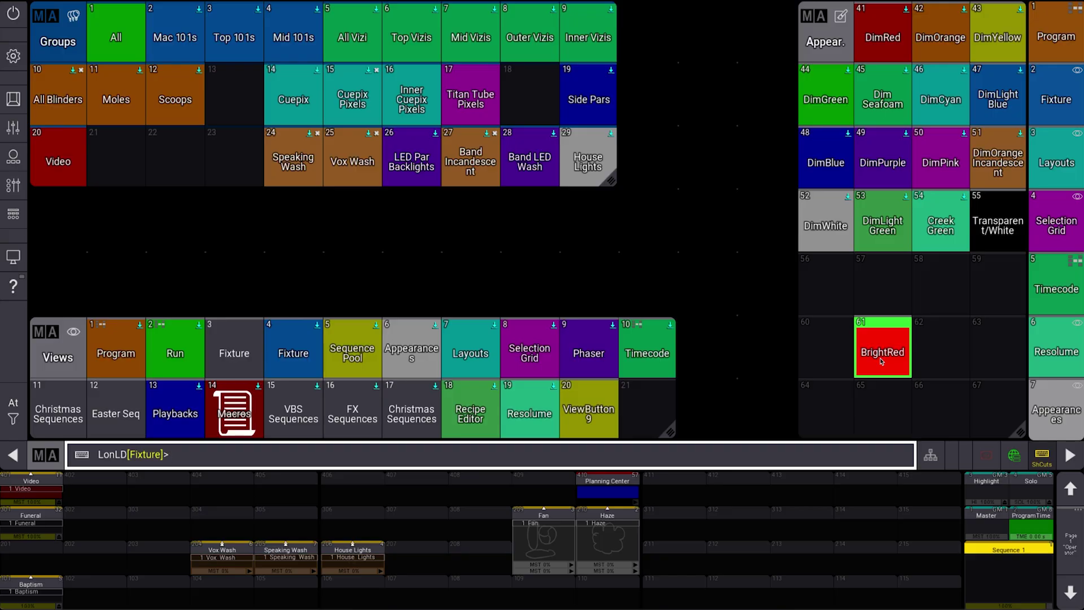
text(Delete)
click(881, 358)
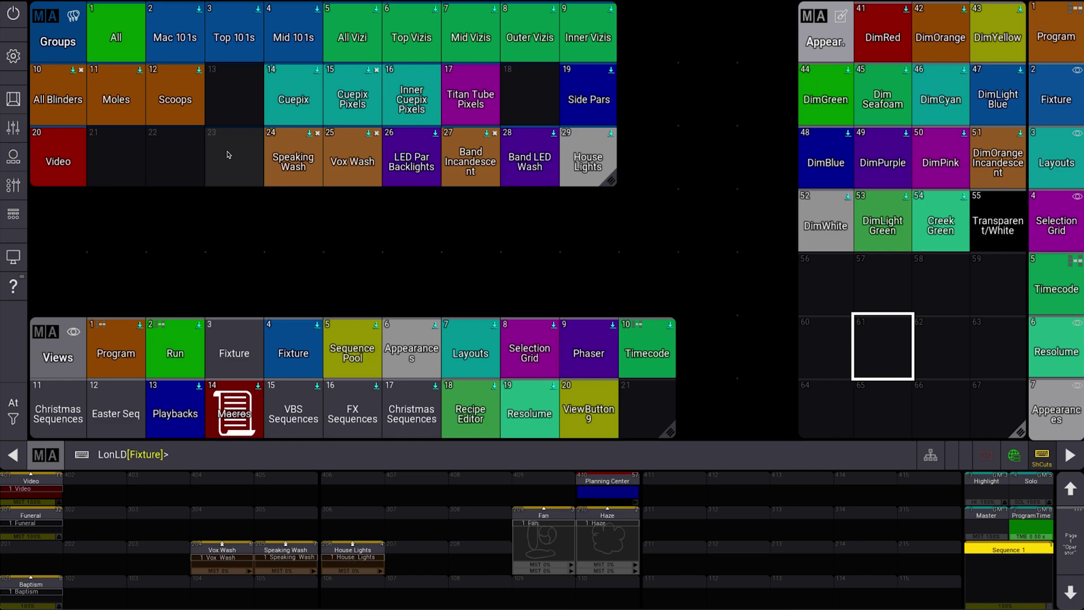
click(175, 35)
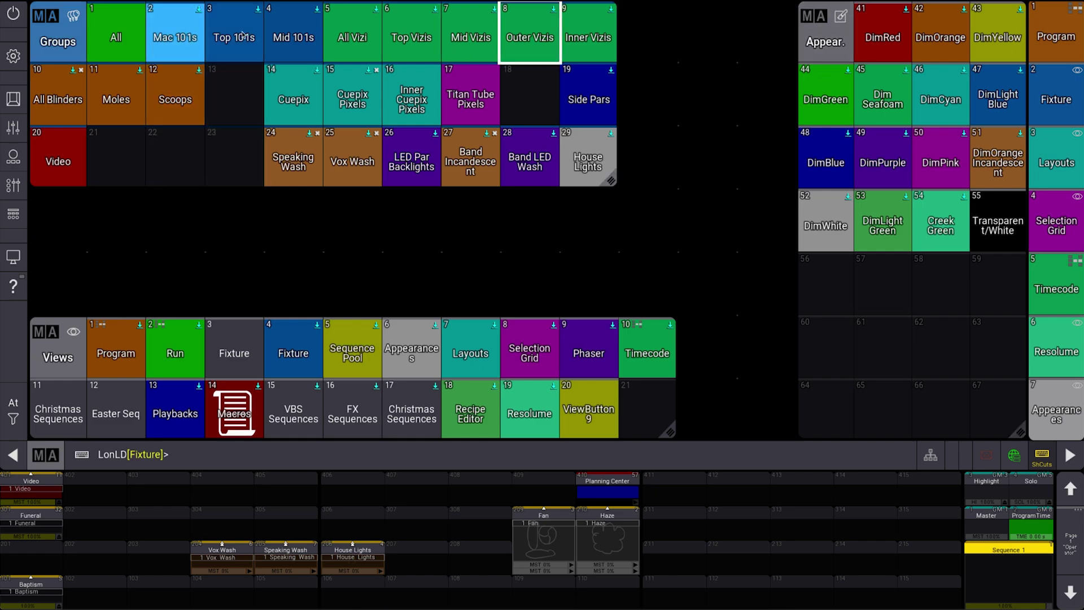
click(314, 38)
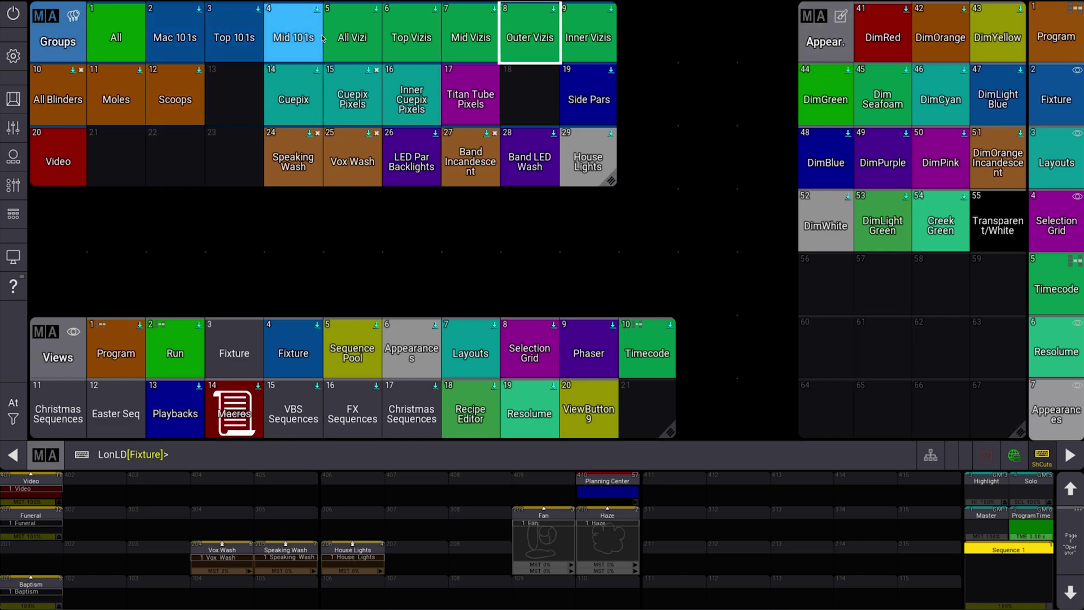
click(550, 37)
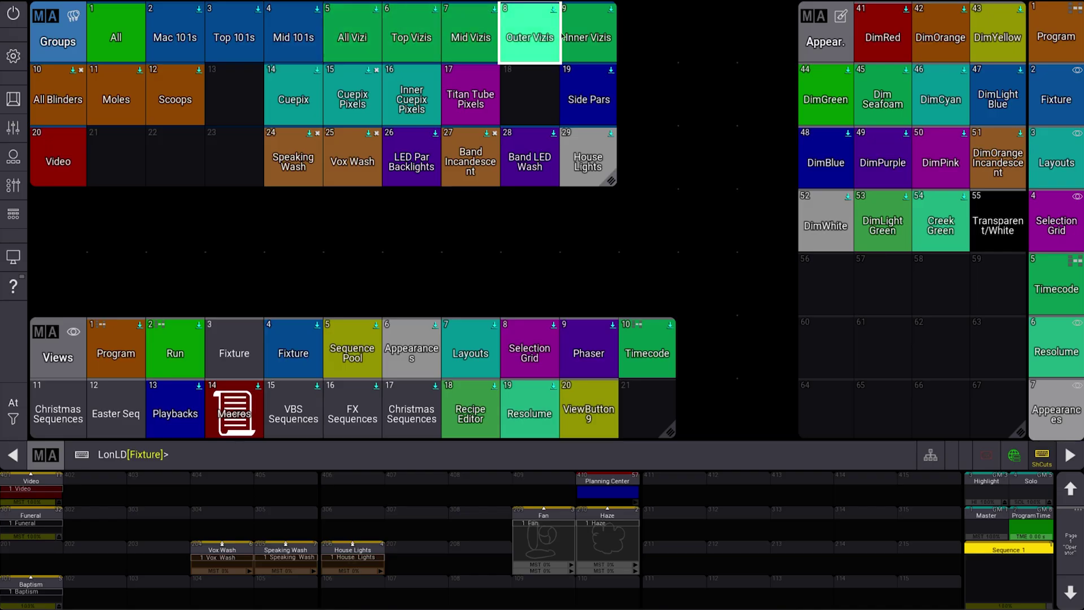
click(412, 45)
click(347, 56)
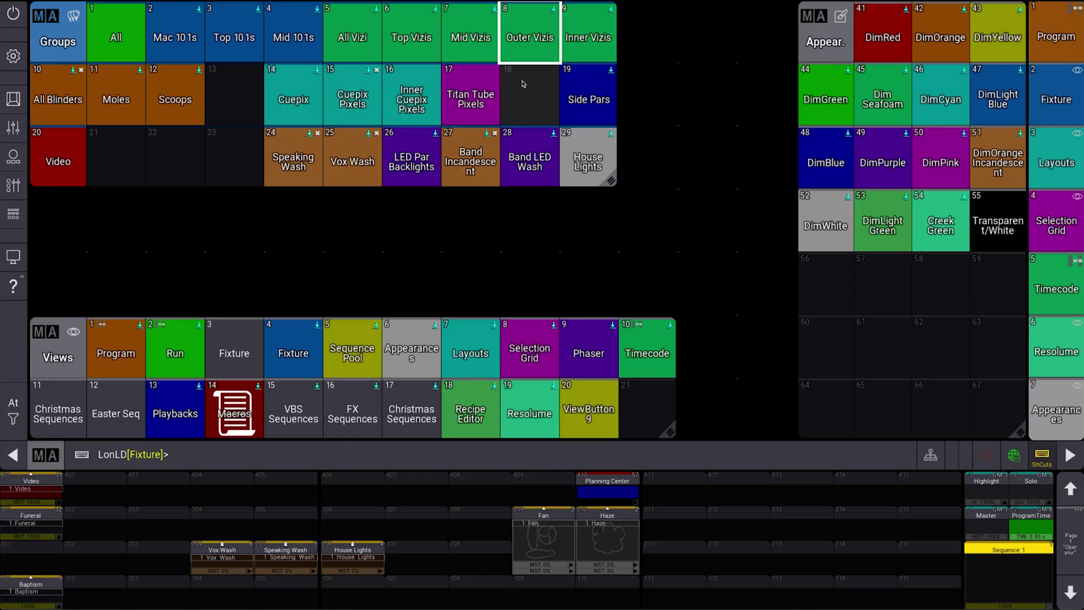
click(523, 84)
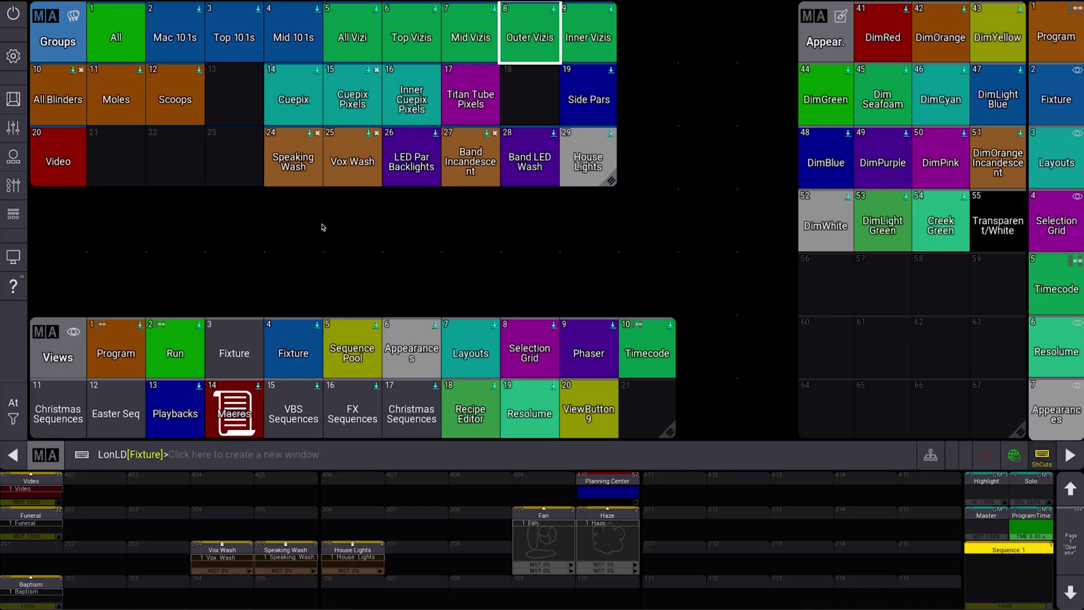
Enter a pending Edit command in the command line
key(e)
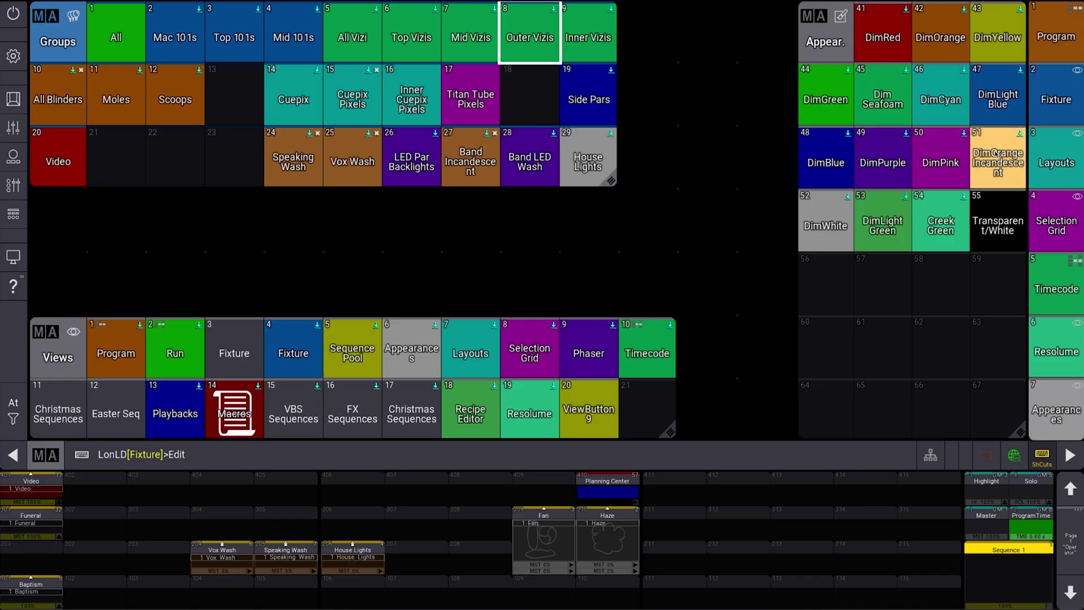
click(998, 164)
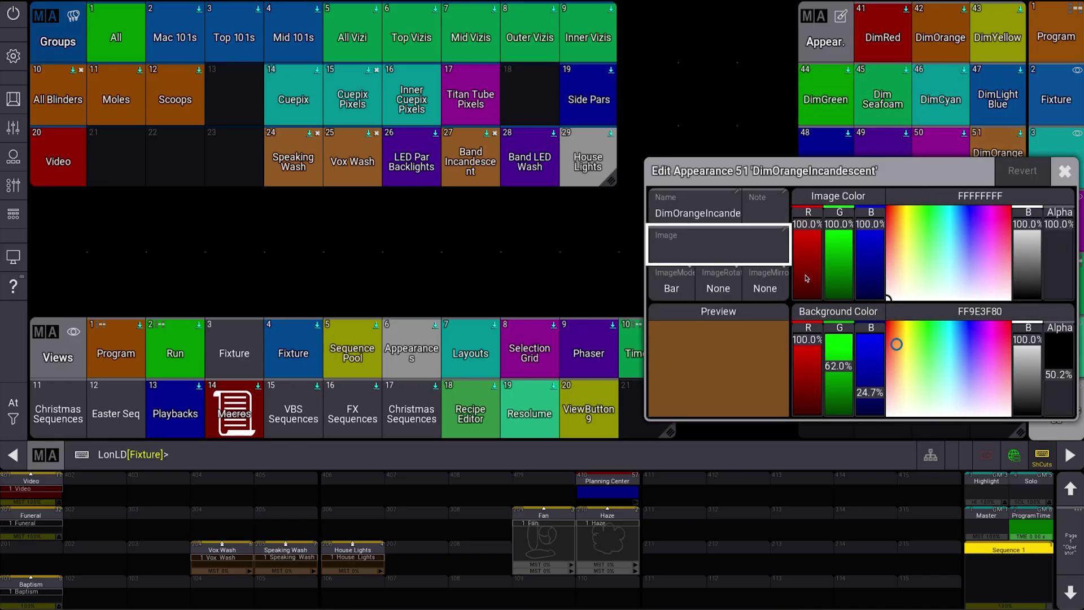
click(1065, 171)
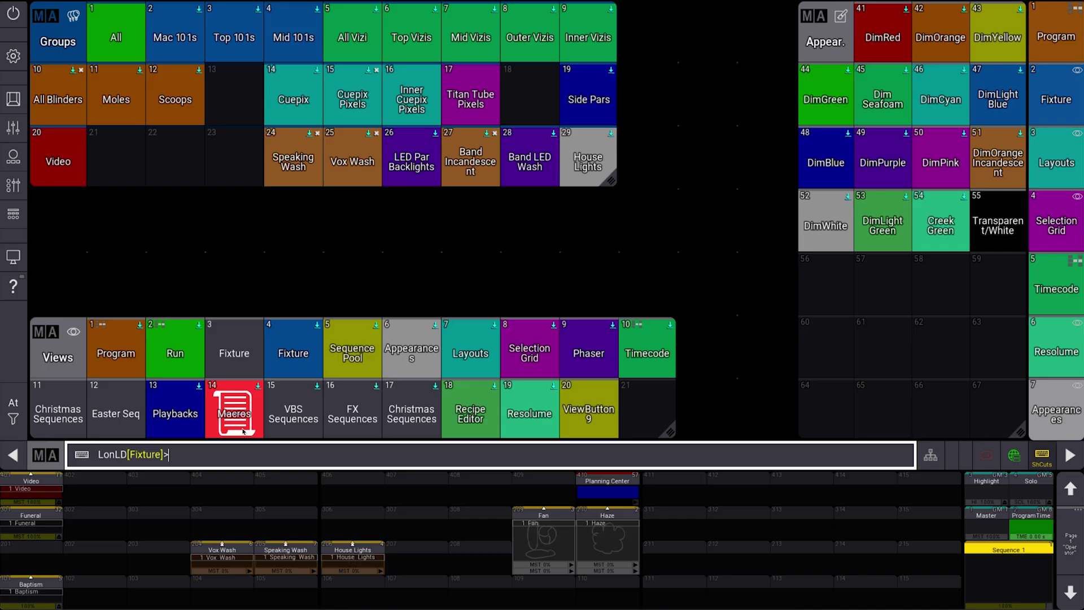
Select the Run, Program and Appearances views in the Views pool
click(157, 335)
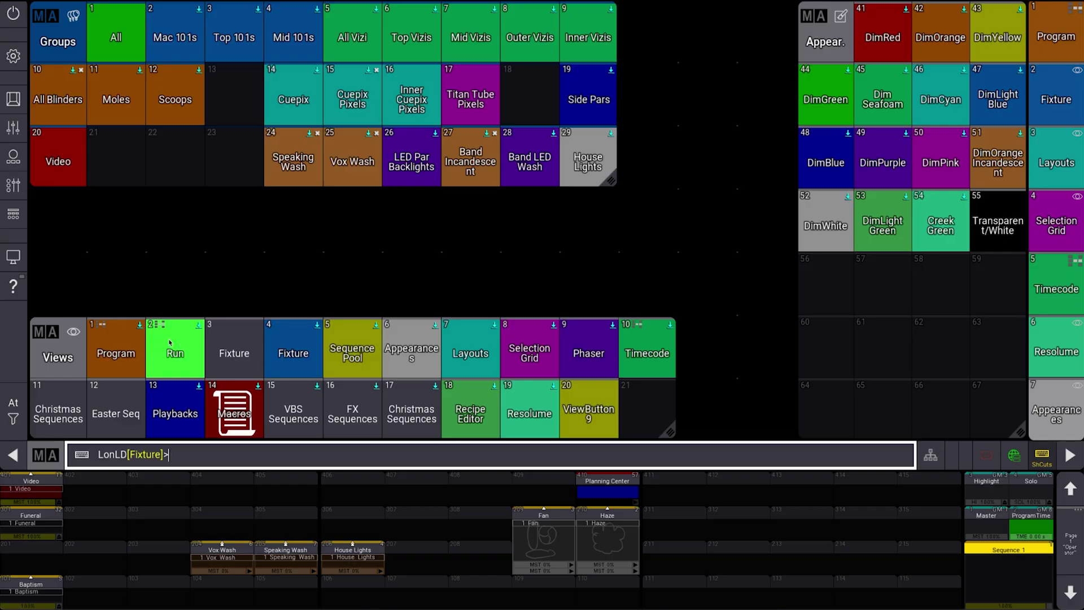
click(135, 359)
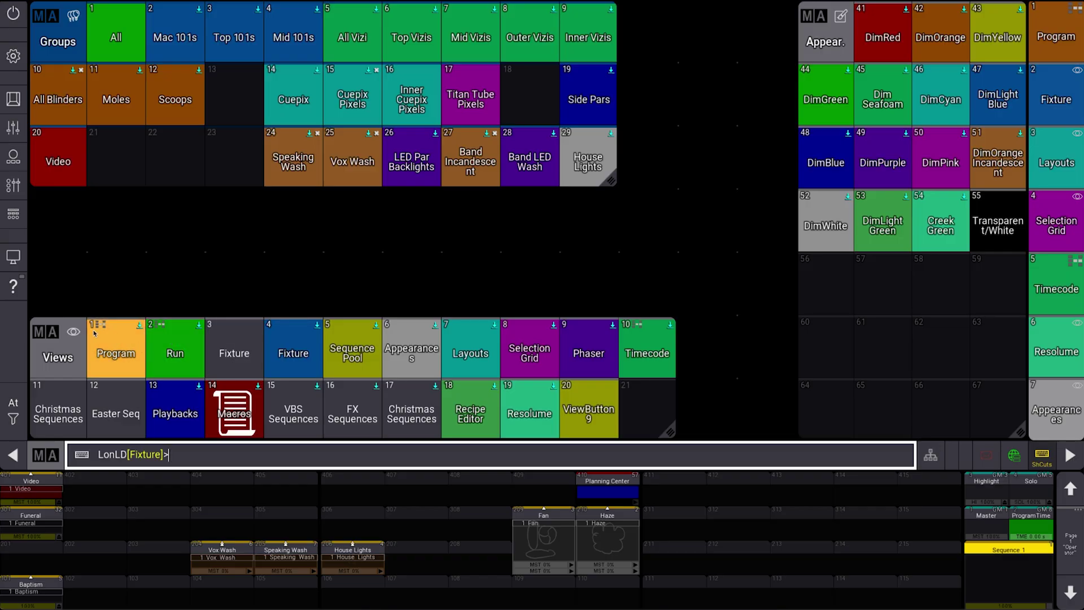
click(427, 340)
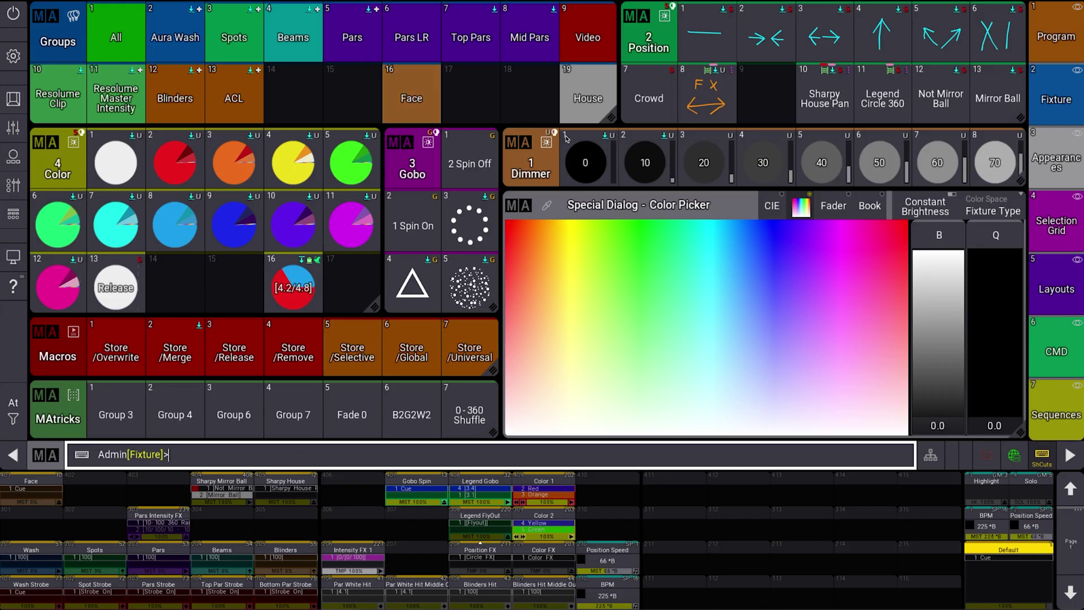
Set the Dimmer preset pool colour to brown FF9E4580
click(551, 141)
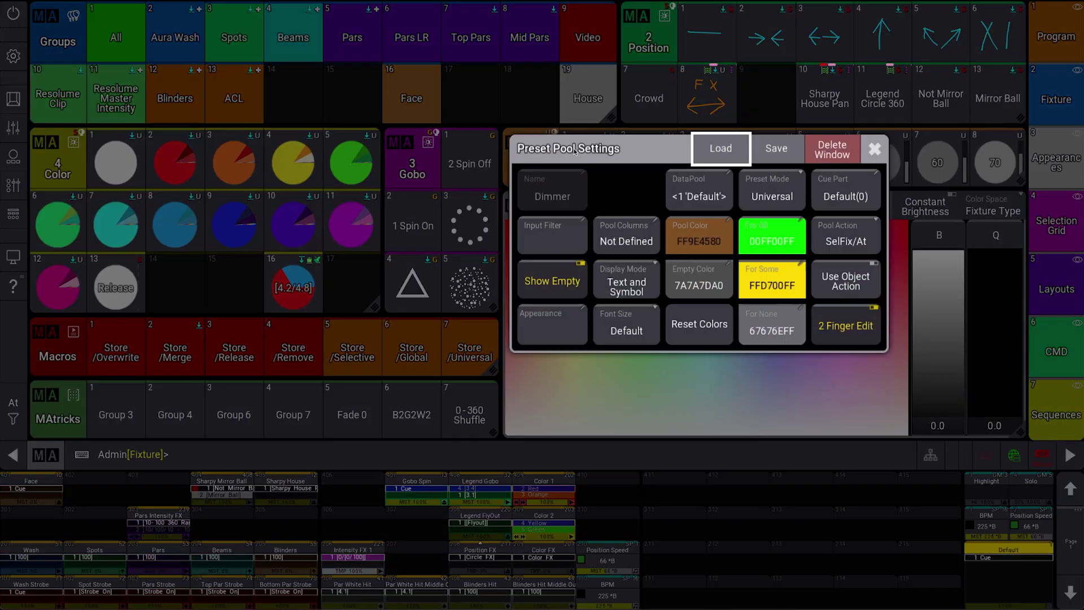
click(706, 237)
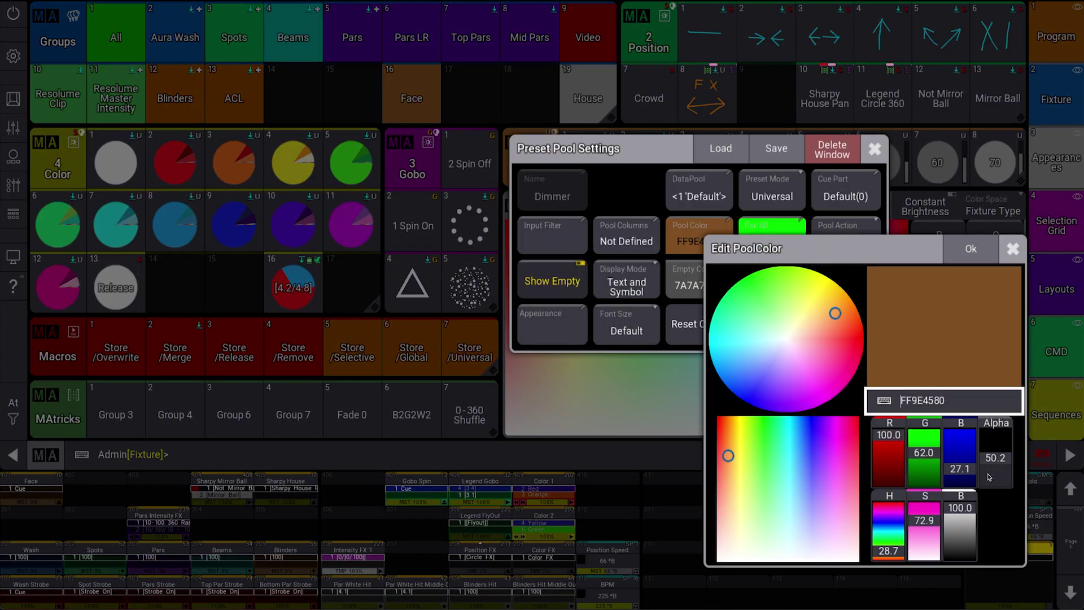
click(960, 401)
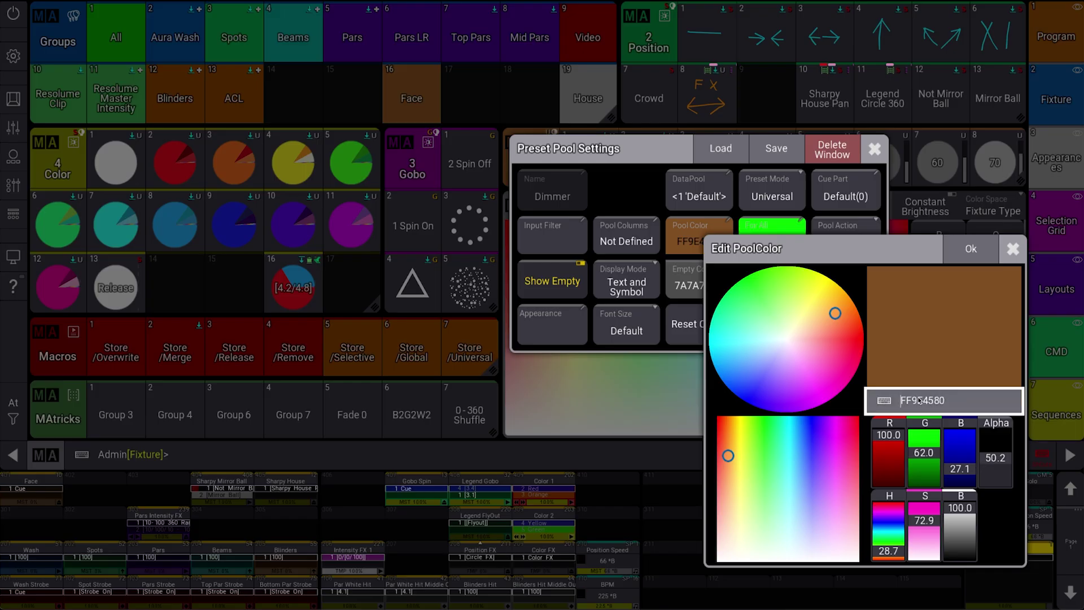
click(996, 243)
click(875, 149)
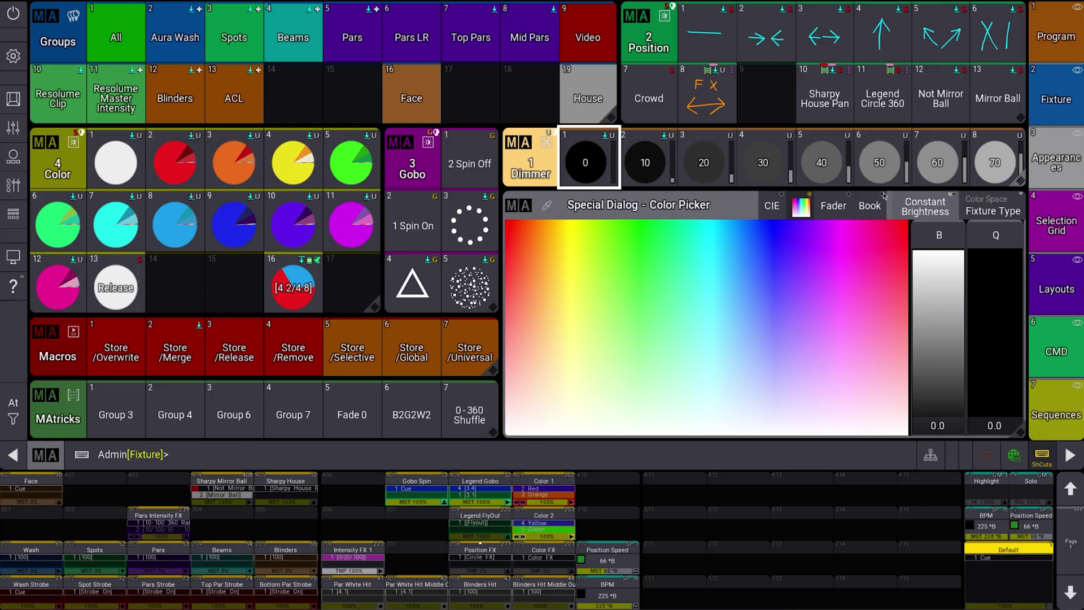
Check the Position and Color preset pools' settings without changing them
click(670, 38)
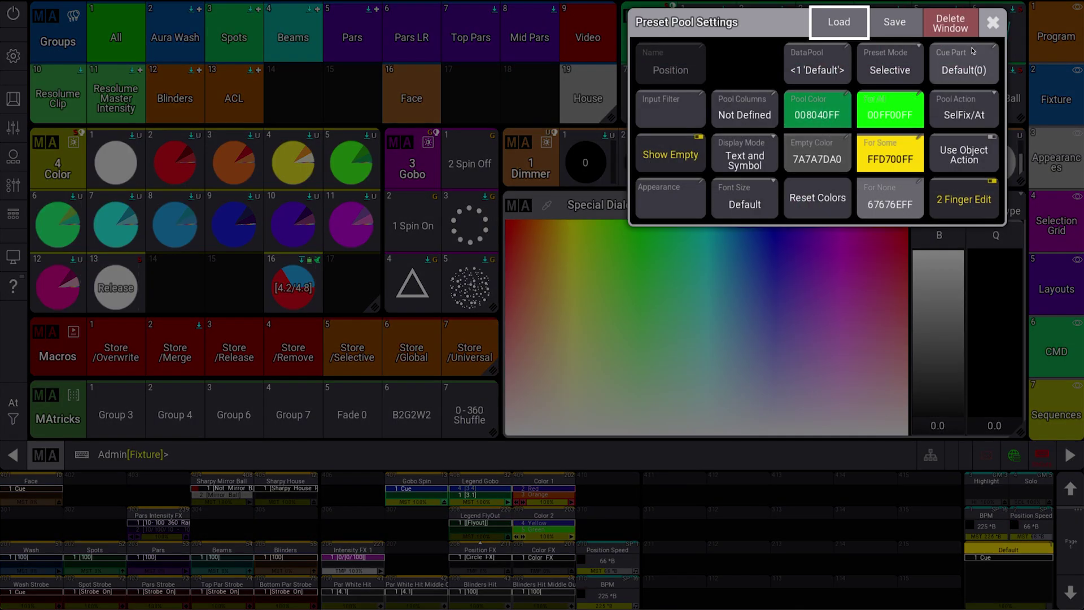
click(993, 22)
click(77, 151)
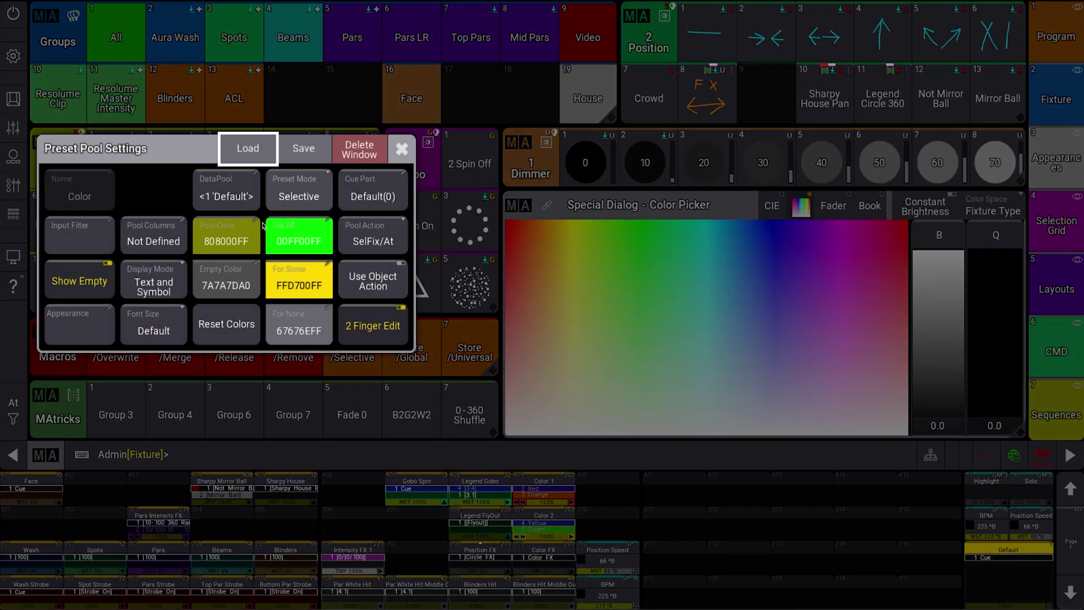
click(401, 149)
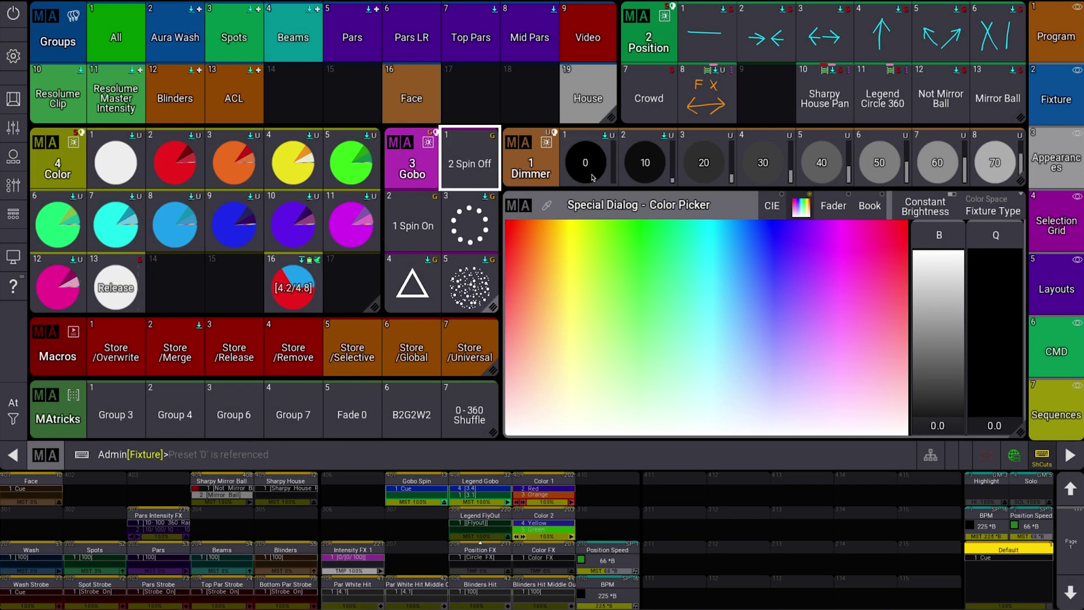
click(432, 160)
click(607, 245)
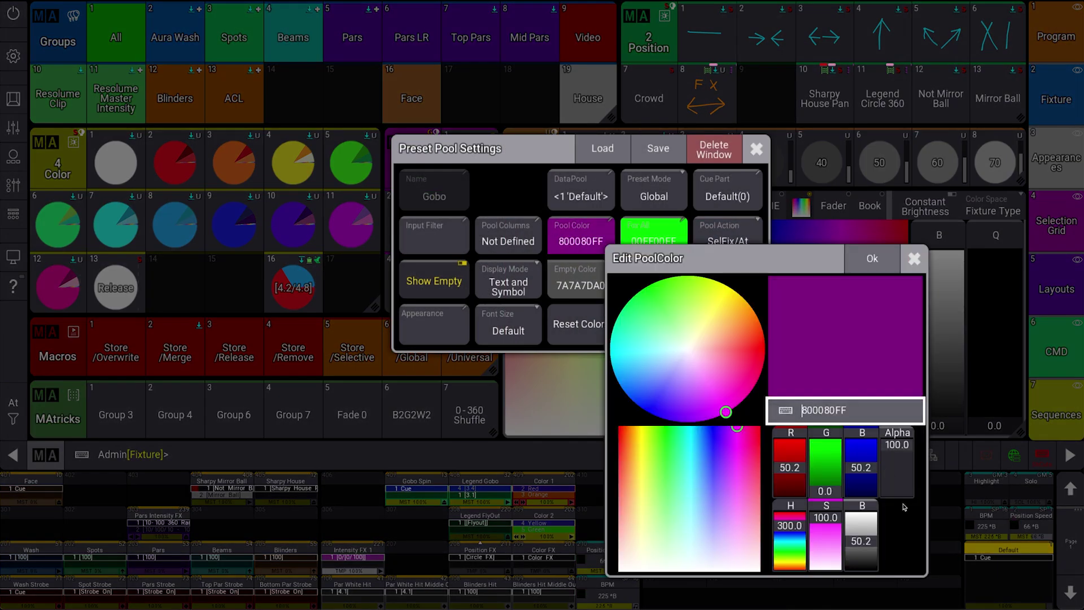
click(890, 414)
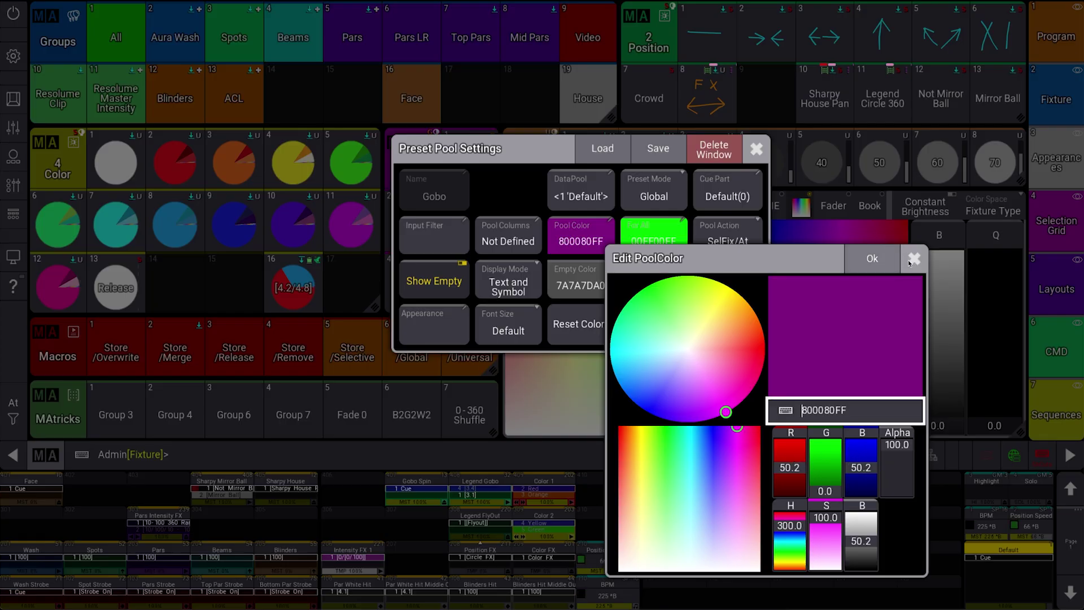
click(872, 258)
click(756, 149)
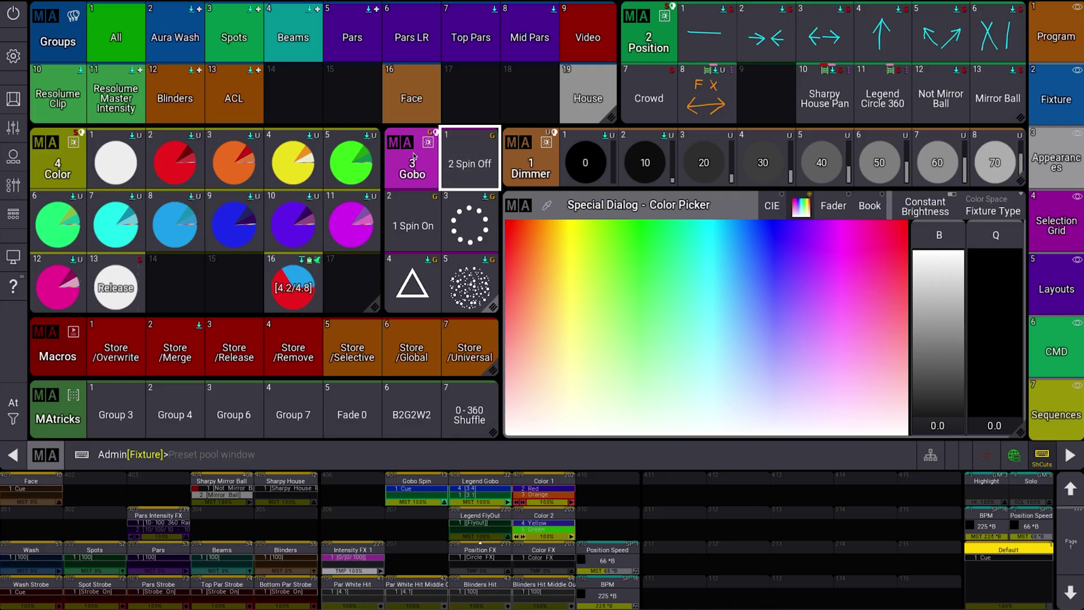
click(760, 108)
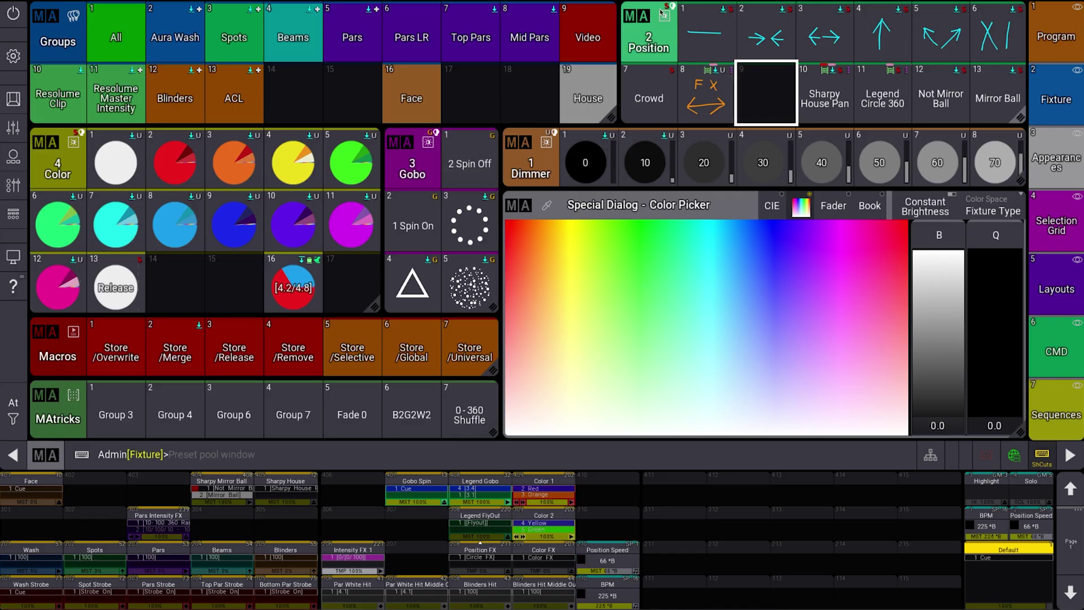
click(446, 100)
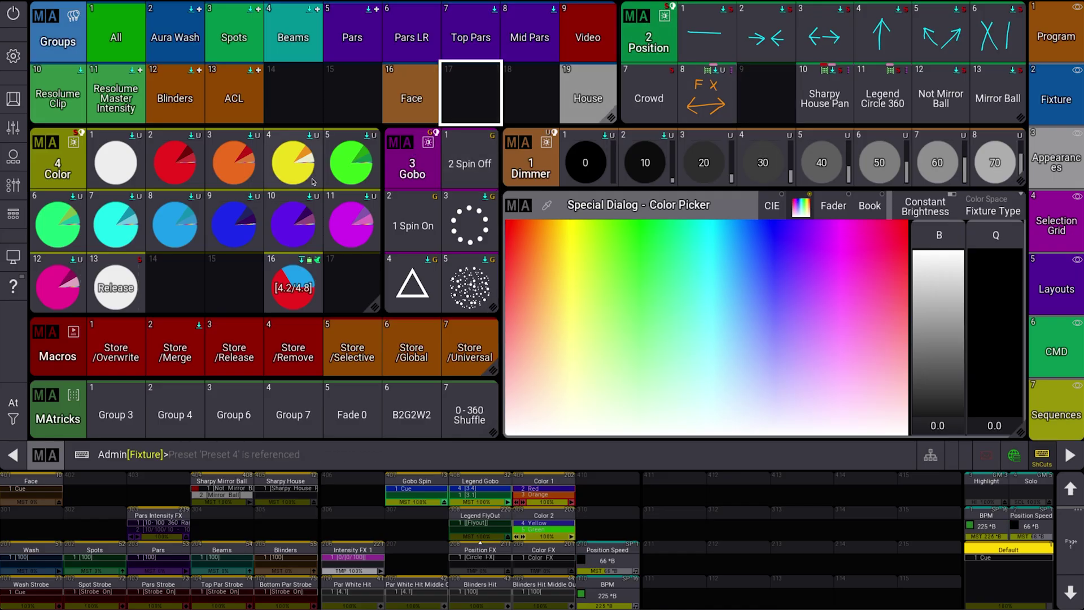
click(351, 281)
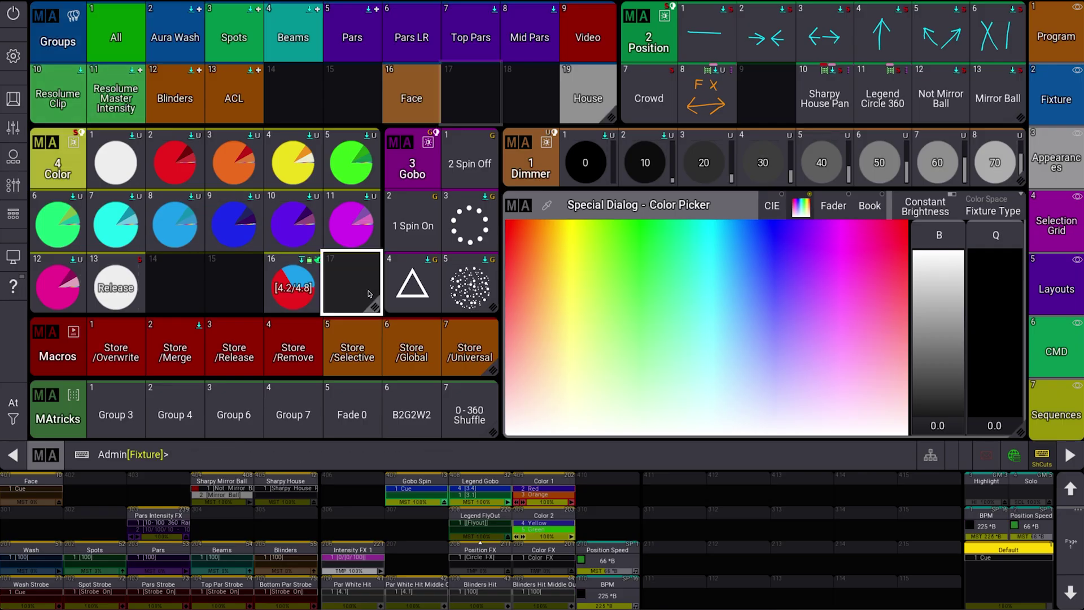
click(530, 93)
click(762, 93)
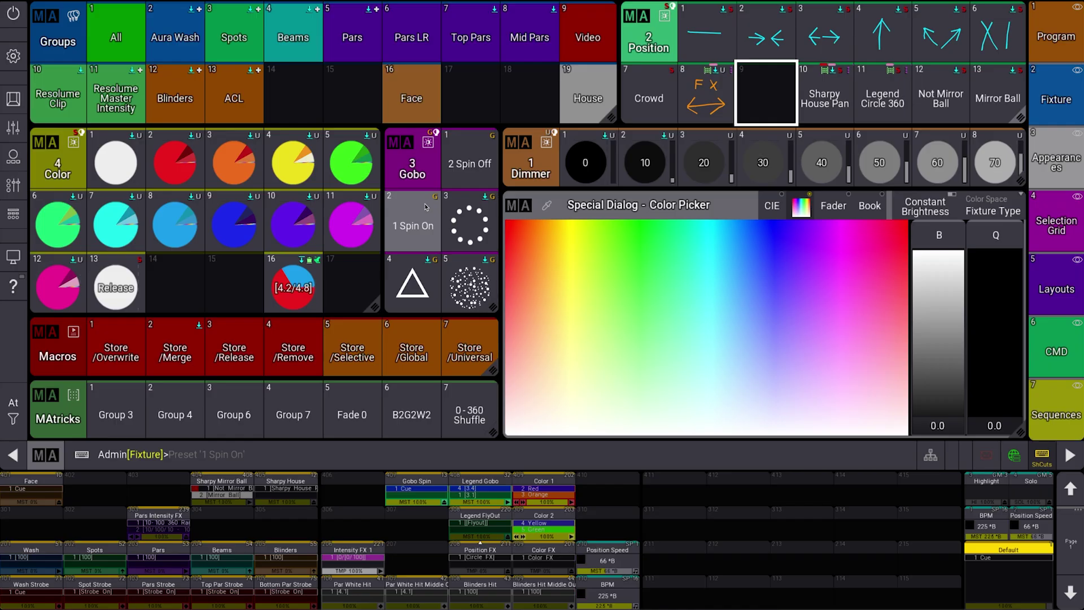
Set the Gobo preset pool colour to magenta with red and blue at 100
click(428, 142)
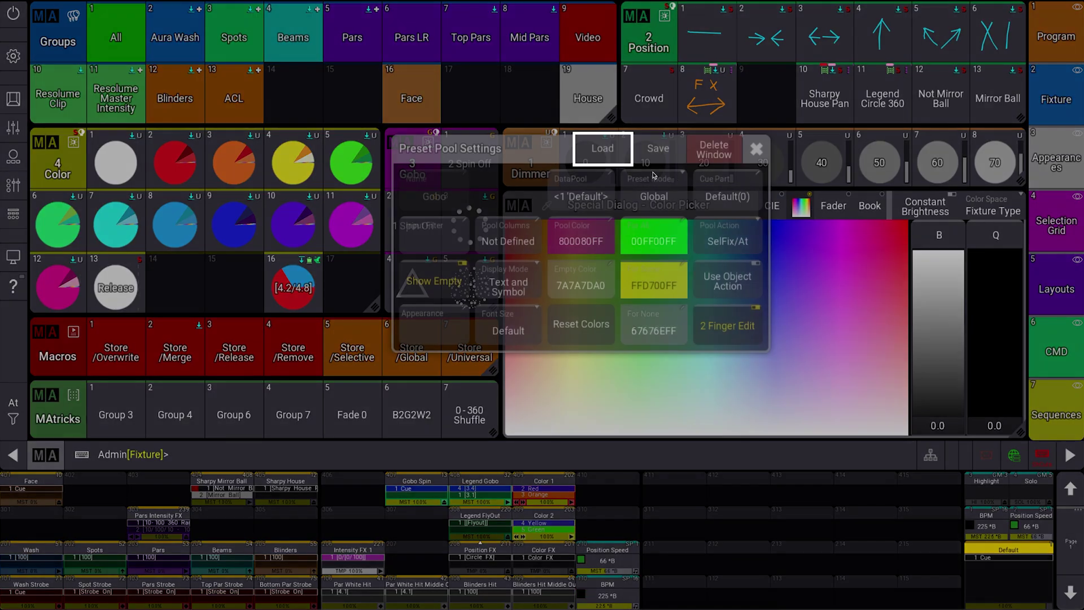
click(592, 237)
click(782, 443)
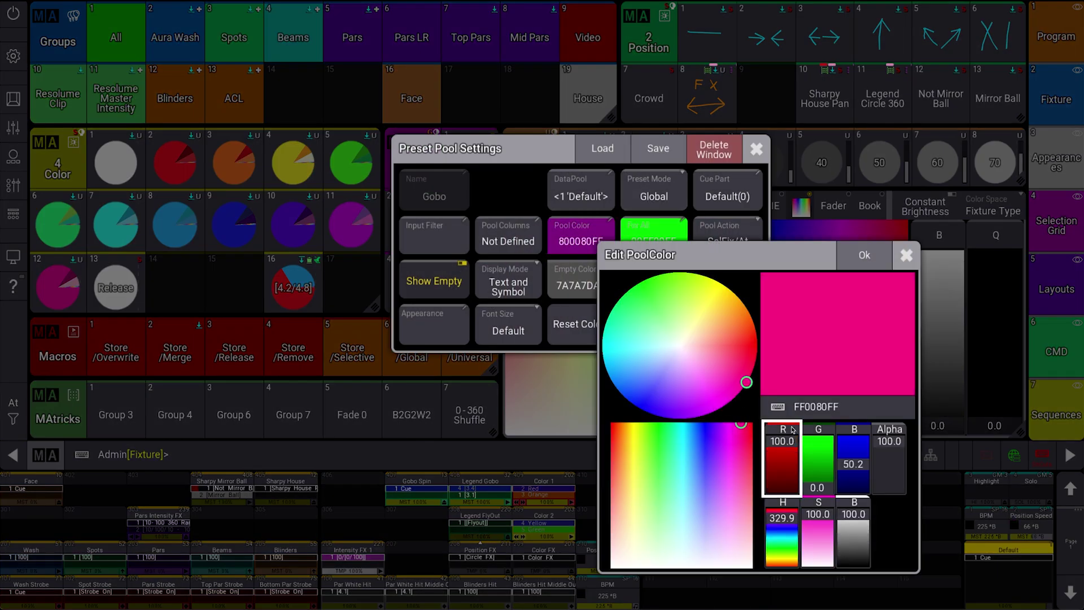
click(853, 443)
click(864, 255)
click(757, 148)
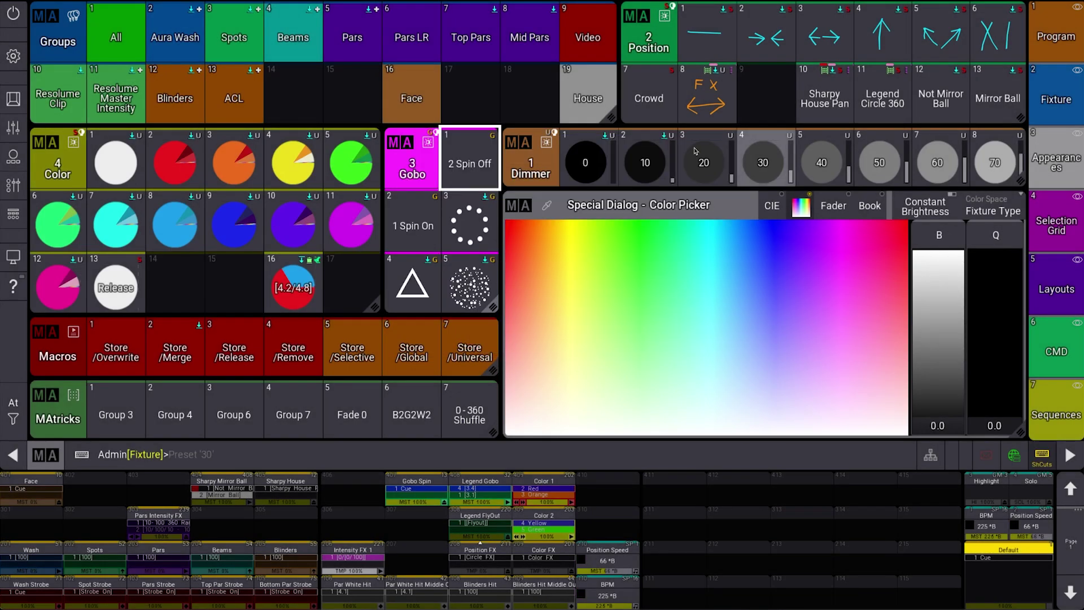